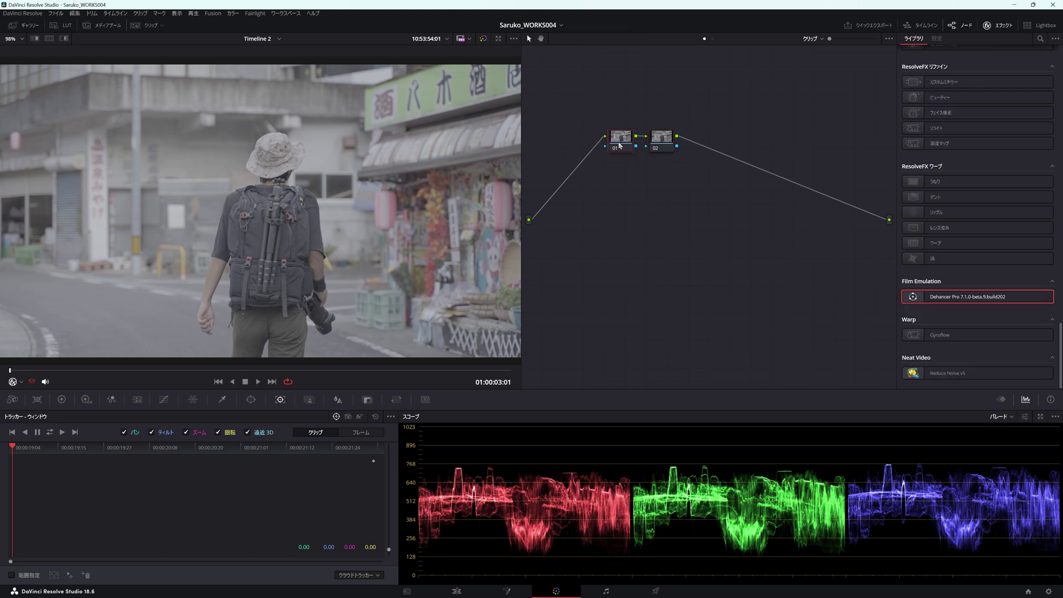
- On node 01, set the primary wheels' Lift to -0.09 and Gain to 1.45, nudging Gamma to about -0.00
{"action": "left_click", "coordinate": [62, 399]}
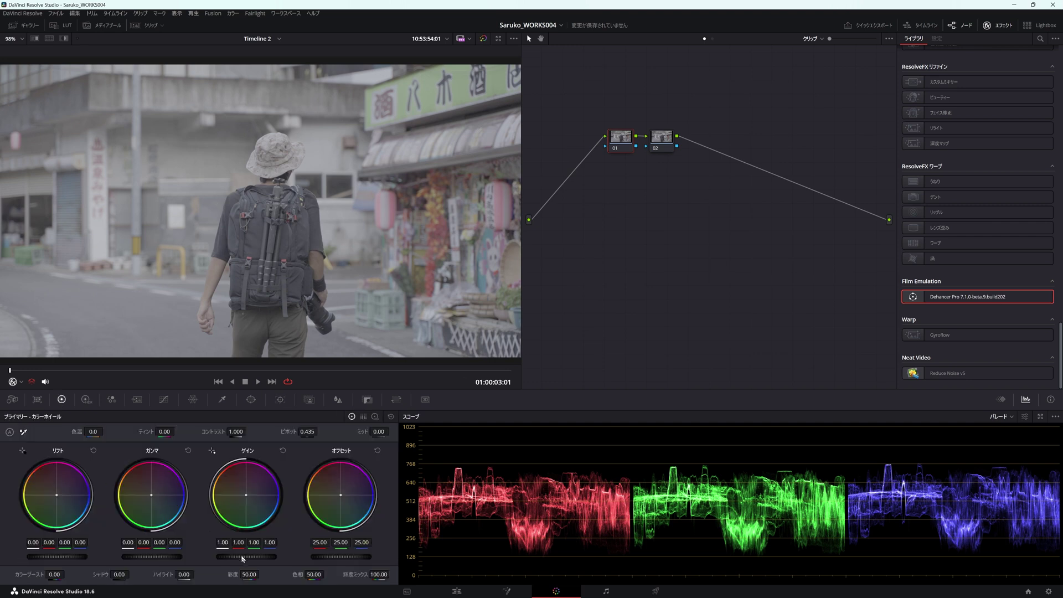
{"action": "left_click_drag", "start_coordinate": [247, 556], "coordinate": [263, 556]}
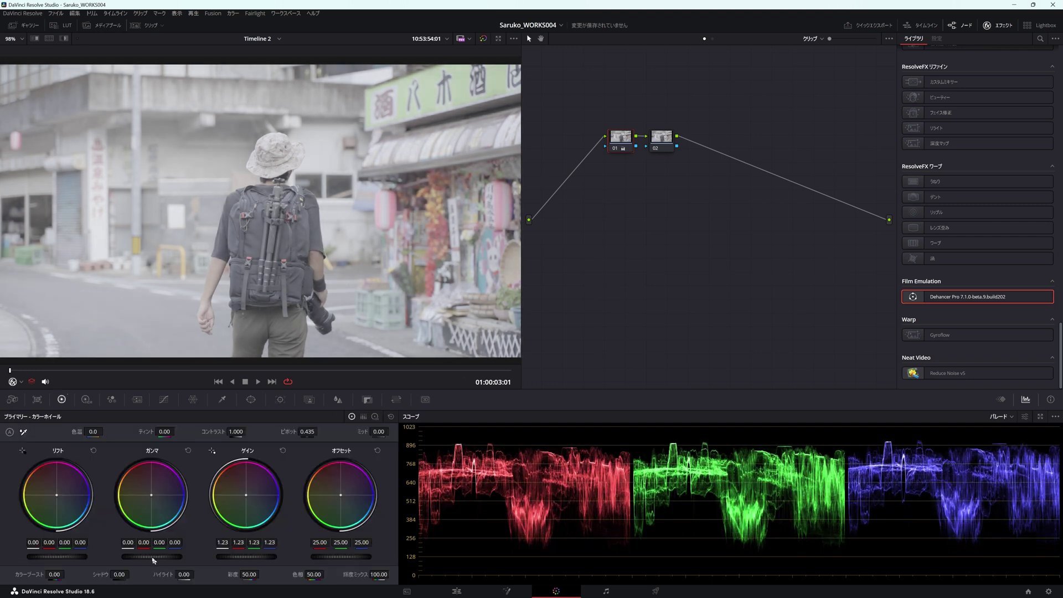
{"action": "left_click_drag", "start_coordinate": [62, 560], "coordinate": [53, 557]}
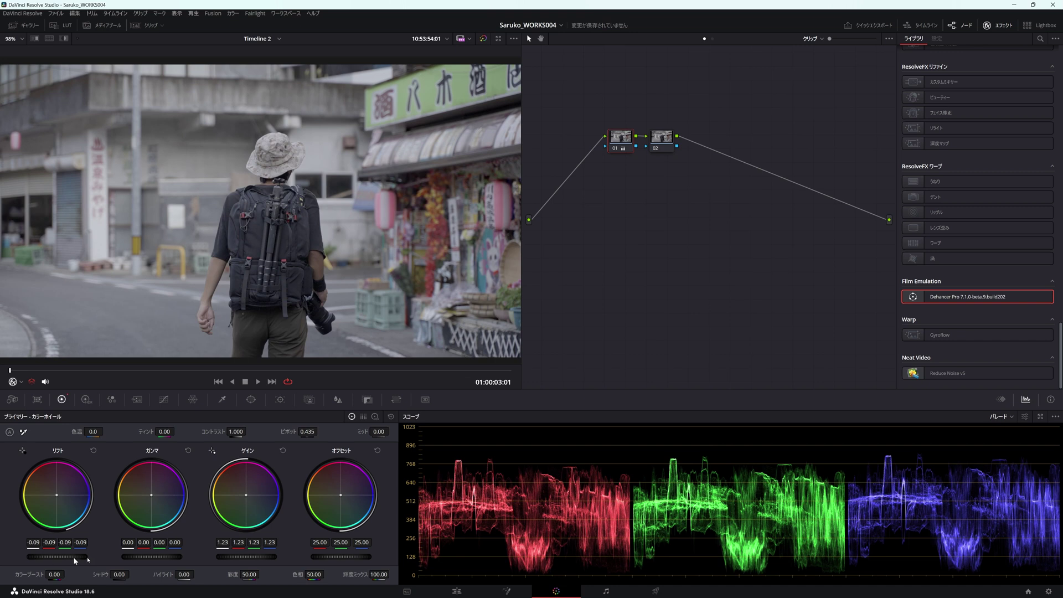
{"action": "left_click_drag", "start_coordinate": [224, 557], "coordinate": [241, 556]}
{"action": "left_click_drag", "start_coordinate": [157, 557], "coordinate": [153, 557]}
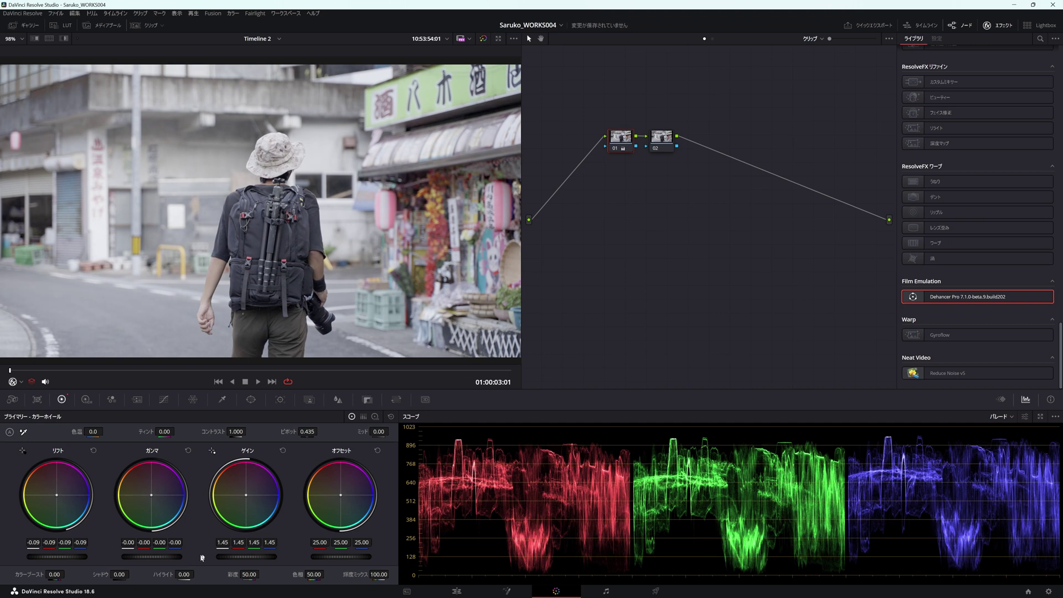
- Apply the Dehancer Pro film emulation effect to node 02 and look through its settings
{"action": "left_click", "coordinate": [664, 141]}
{"action": "left_click_drag", "start_coordinate": [956, 297], "coordinate": [668, 139]}
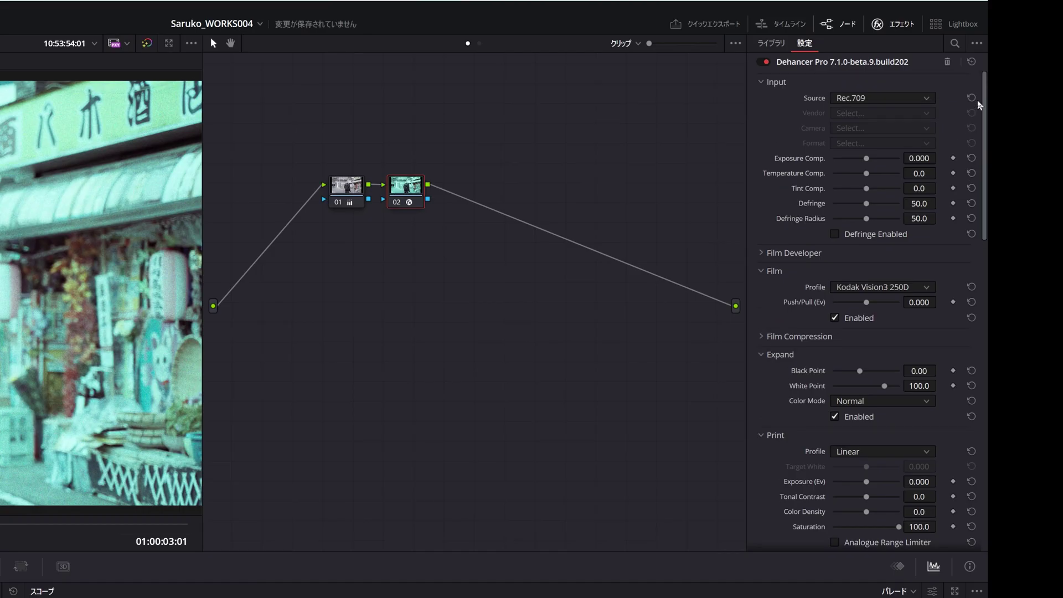
{"action": "scroll", "coordinate": [1051, 217], "scroll_direction": "down", "scroll_amount": 10}
{"action": "scroll", "coordinate": [970, 300], "scroll_direction": "down", "scroll_amount": 8}
{"action": "scroll", "coordinate": [968, 433], "scroll_direction": "up", "scroll_amount": 20}
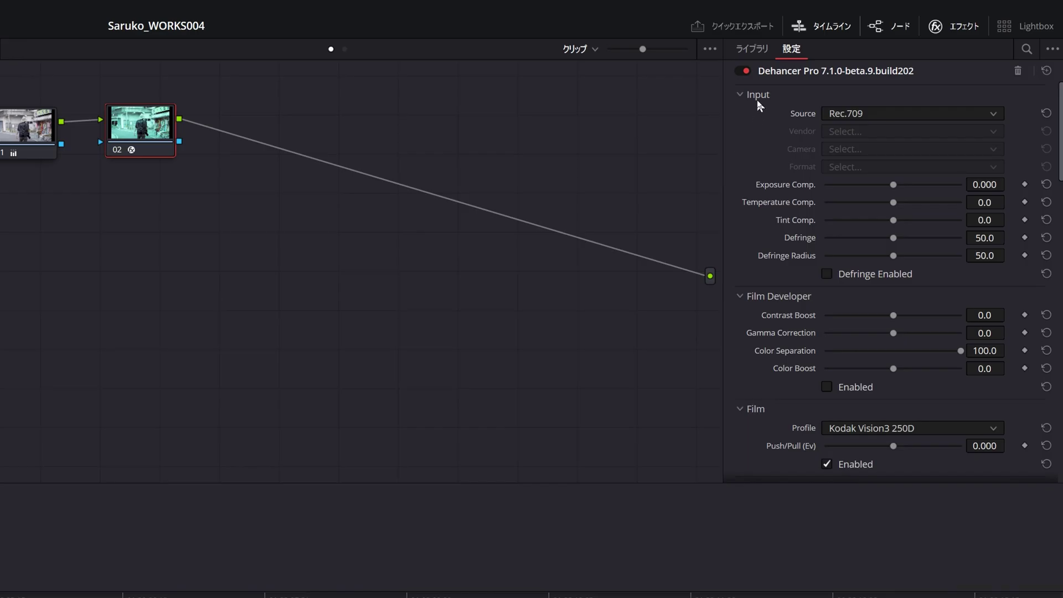
- Set Dehancer's input source to Choose Camera with vendor Sony, camera Alpha 7S III and format S-Log3 S-Gamut3.Cine
{"action": "left_click", "coordinate": [758, 101]}
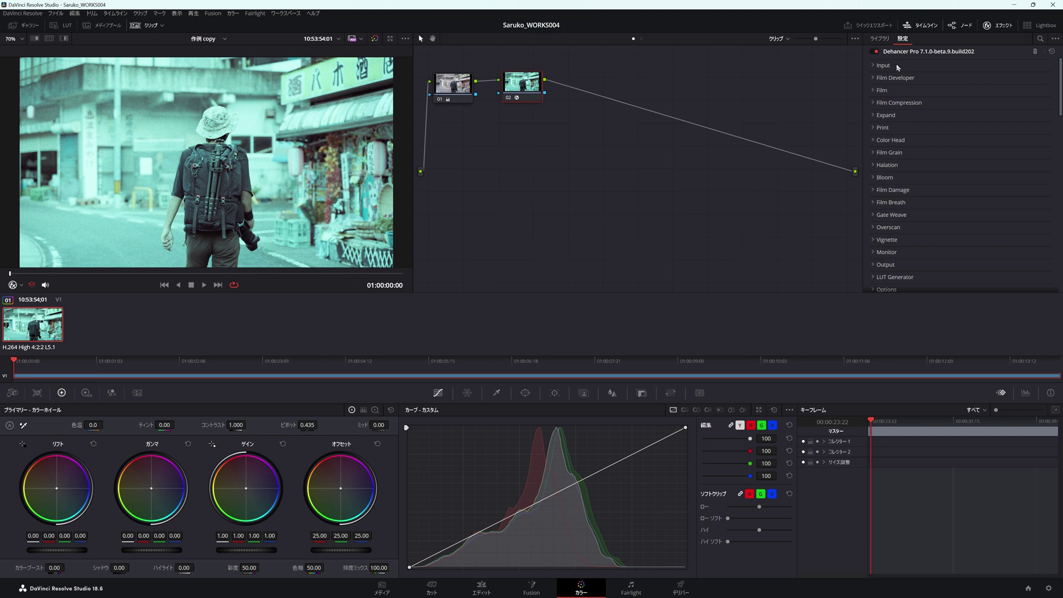
{"action": "left_click", "coordinate": [897, 67]}
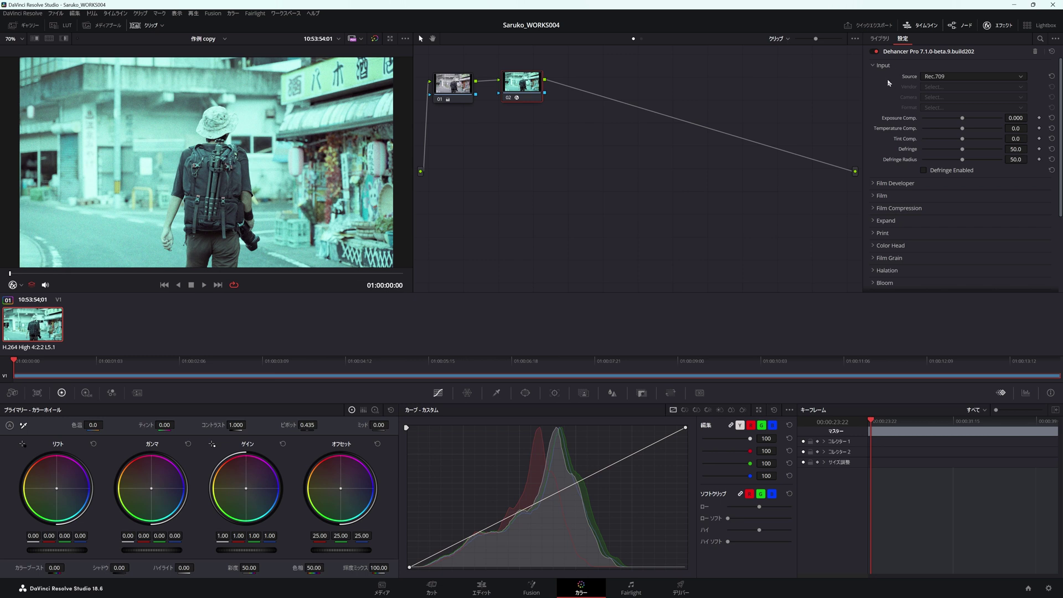
{"action": "left_click", "coordinate": [936, 78]}
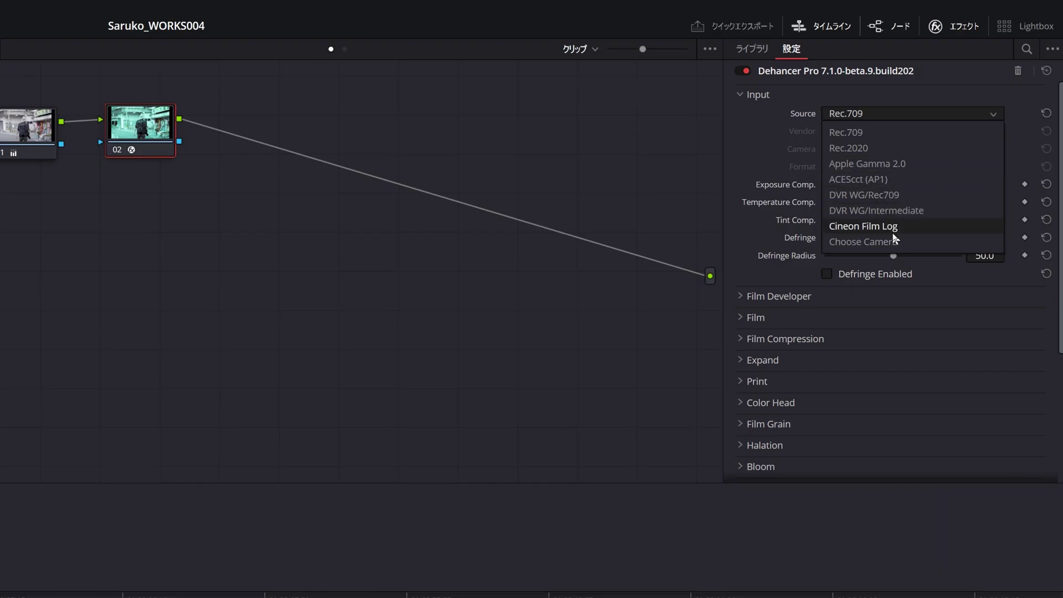
{"action": "left_click", "coordinate": [964, 151]}
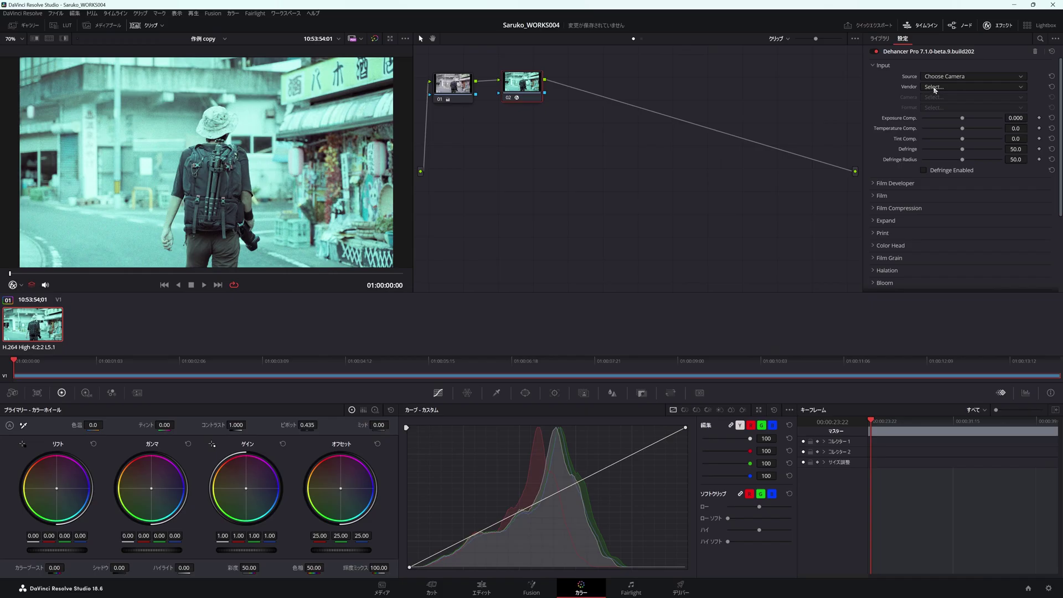
{"action": "left_click", "coordinate": [934, 89]}
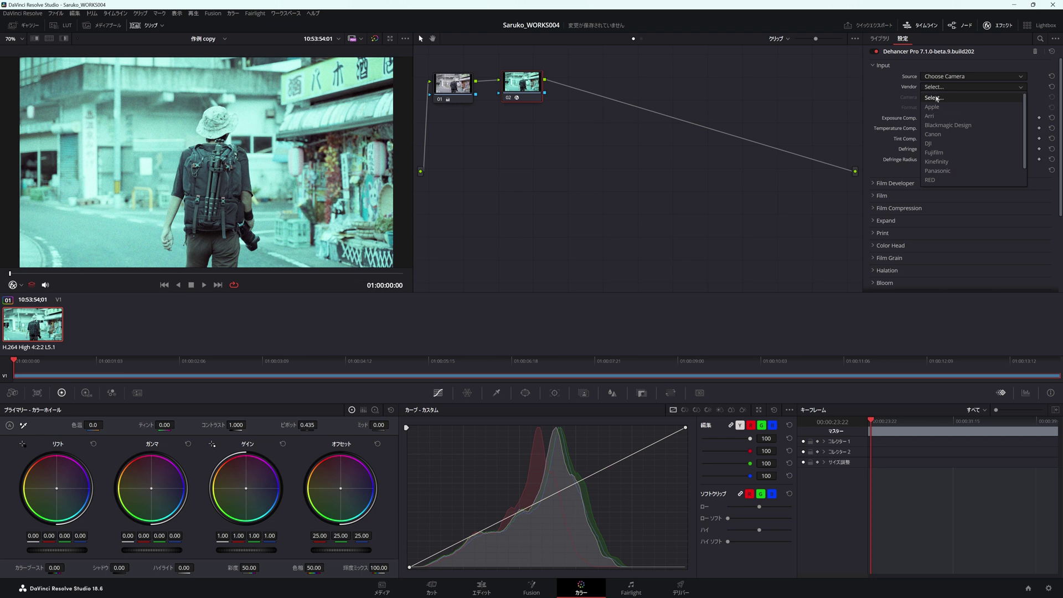
{"action": "scroll", "coordinate": [949, 114], "scroll_direction": "down", "scroll_amount": 2}
{"action": "left_click", "coordinate": [941, 180]}
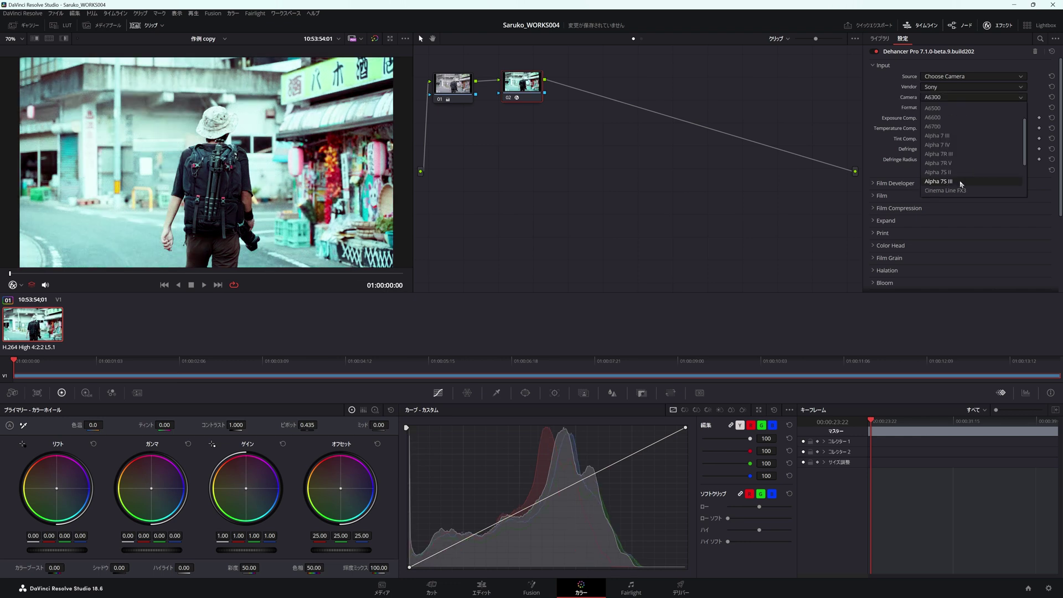
{"action": "left_click", "coordinate": [960, 182]}
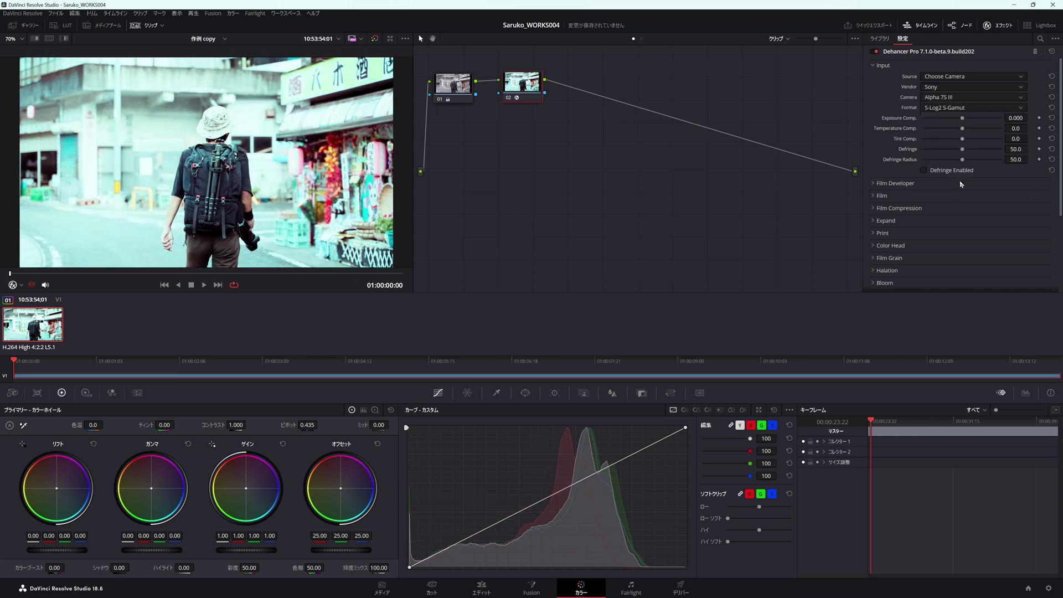
{"action": "left_click", "coordinate": [938, 109]}
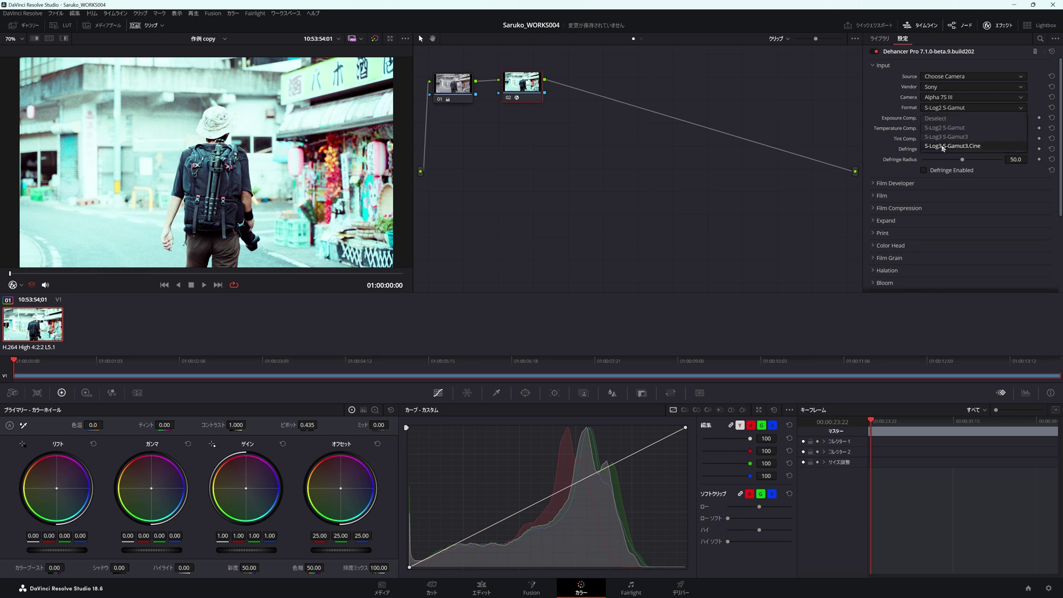
{"action": "left_click", "coordinate": [943, 146]}
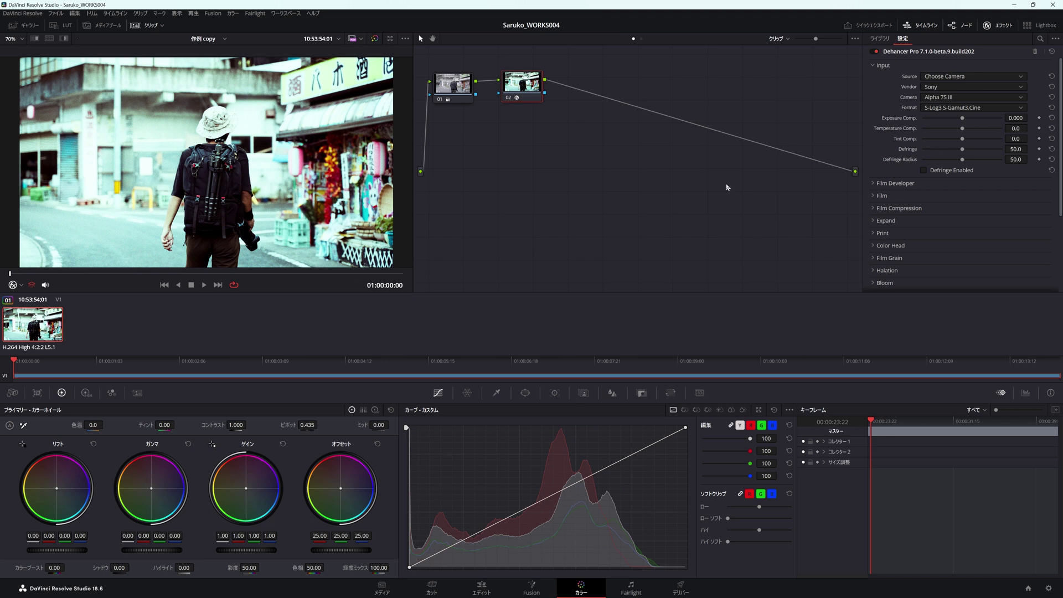
- Compare the Kodak Vision3 250D film profile with Kodak Vision3 50D and settle on 50D
{"action": "left_click", "coordinate": [899, 198]}
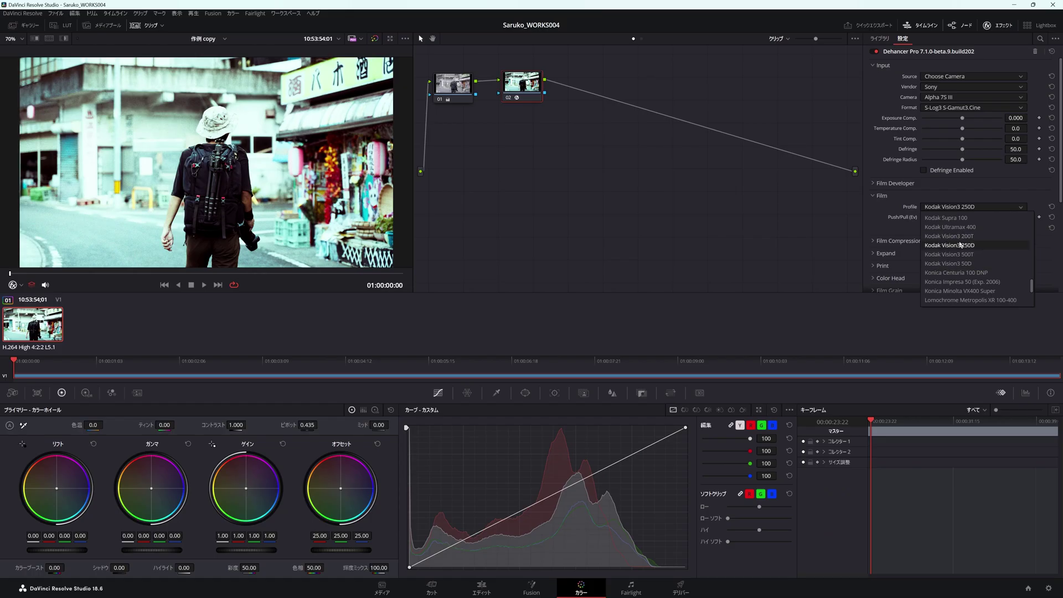
{"action": "left_click", "coordinate": [961, 245]}
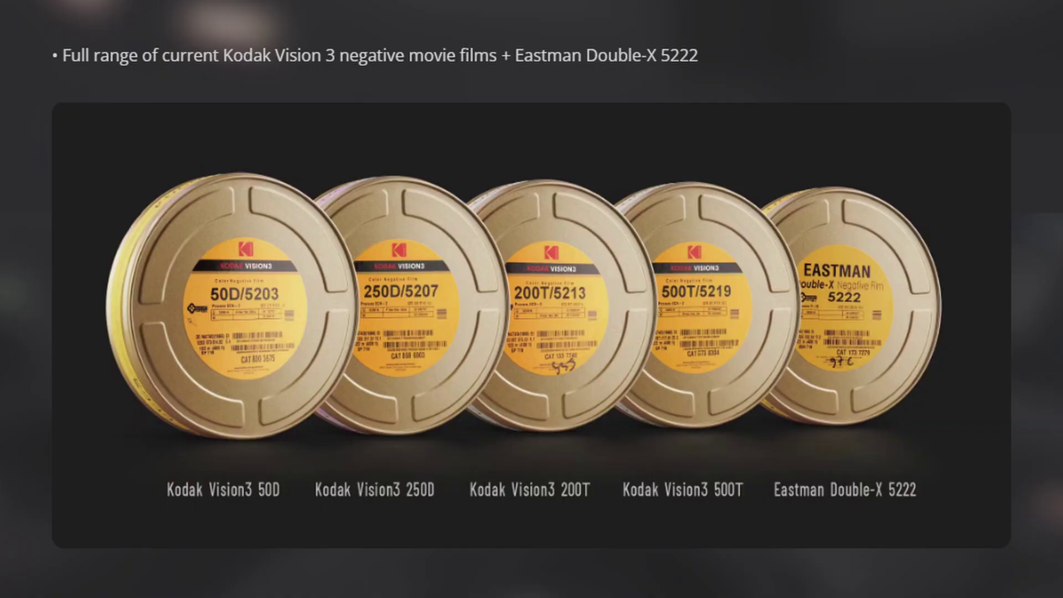
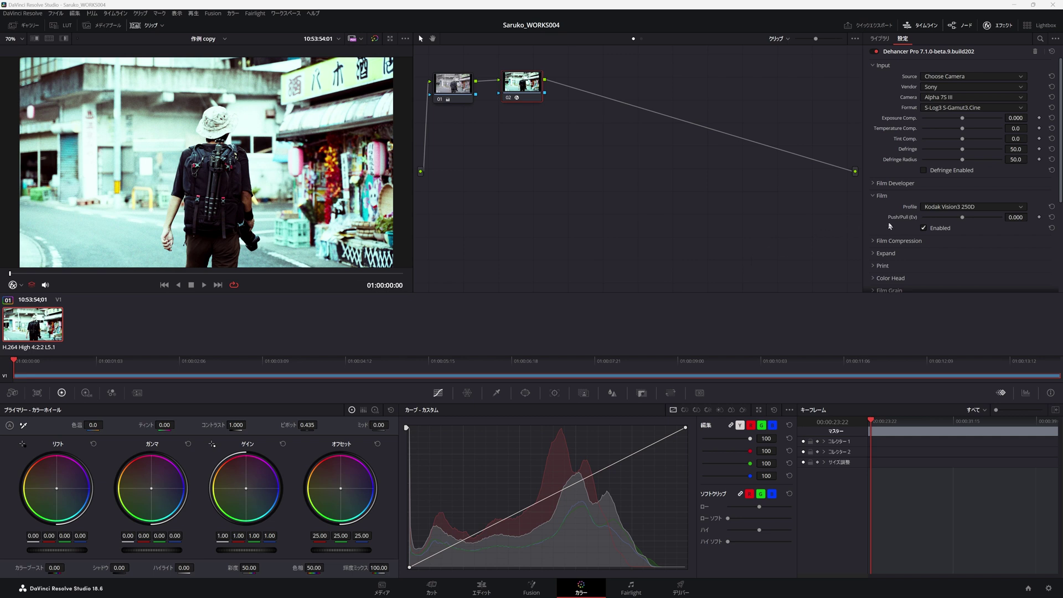
{"action": "left_click", "coordinate": [945, 207]}
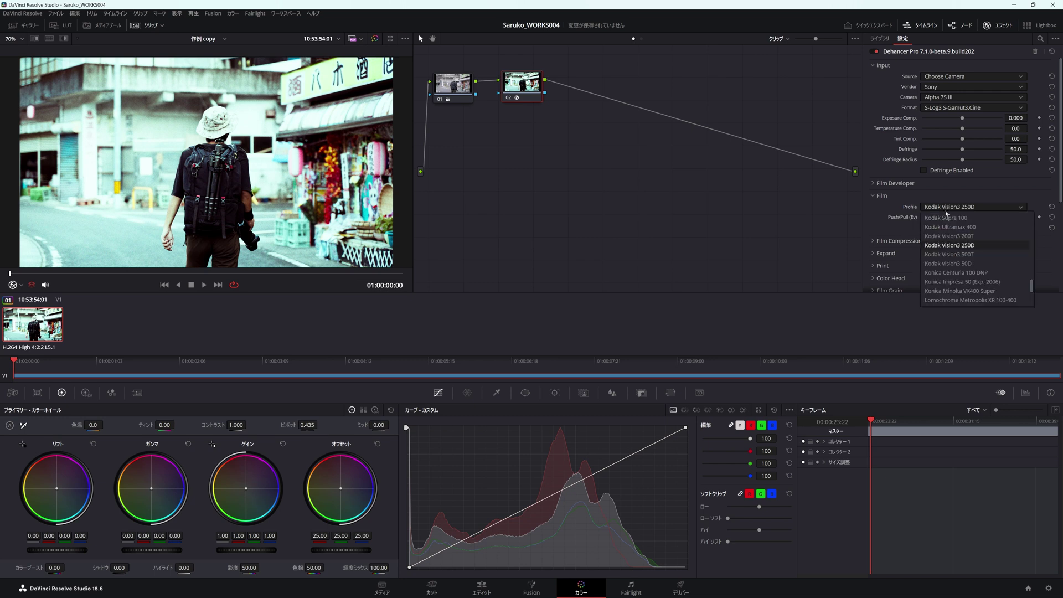
{"action": "left_click", "coordinate": [954, 263]}
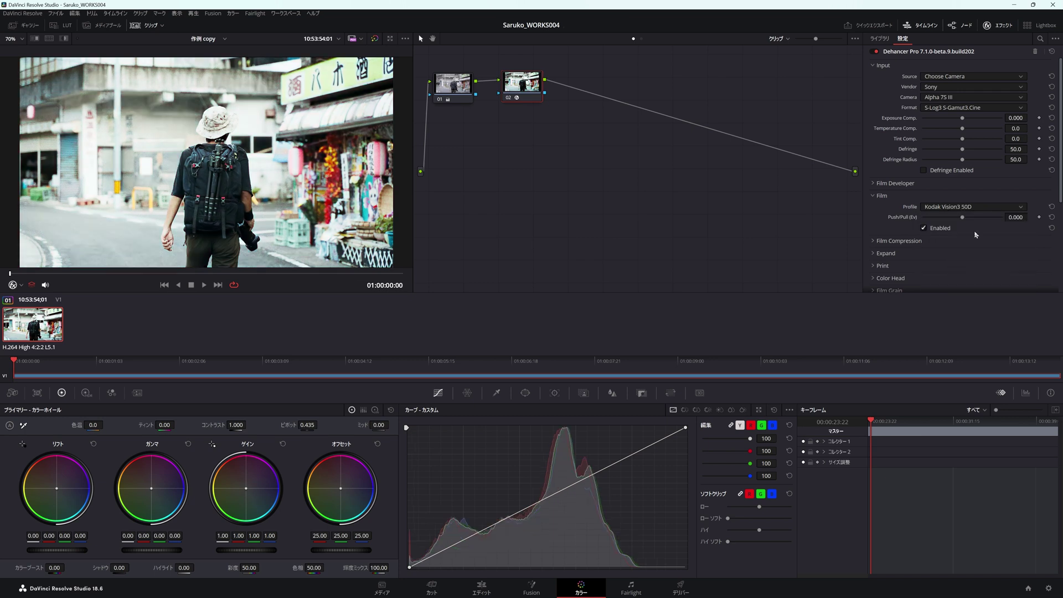
{"action": "left_click", "coordinate": [977, 208]}
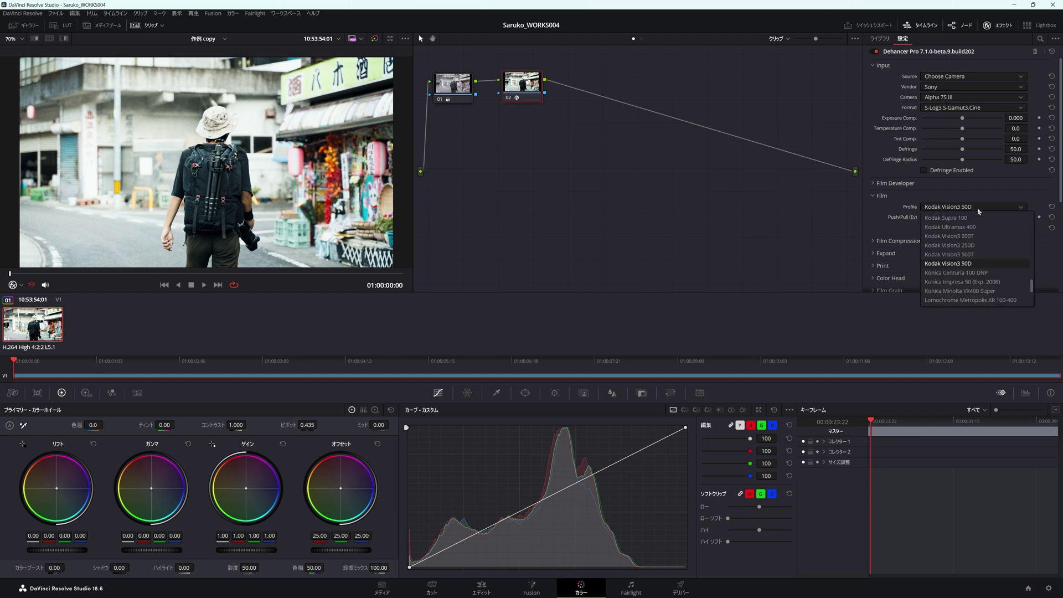
{"action": "left_click", "coordinate": [977, 263]}
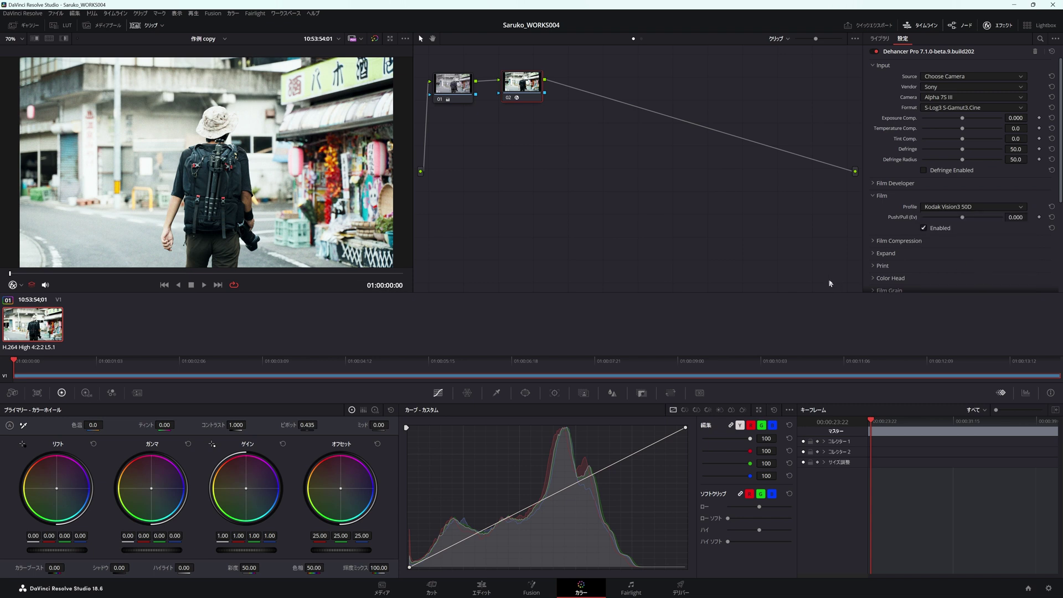
- Set Dehancer's Print profile to Kodak 2383 Print Film and save the project
{"action": "left_click", "coordinate": [874, 266]}
{"action": "scroll", "coordinate": [877, 260], "scroll_direction": "down", "scroll_amount": 2}
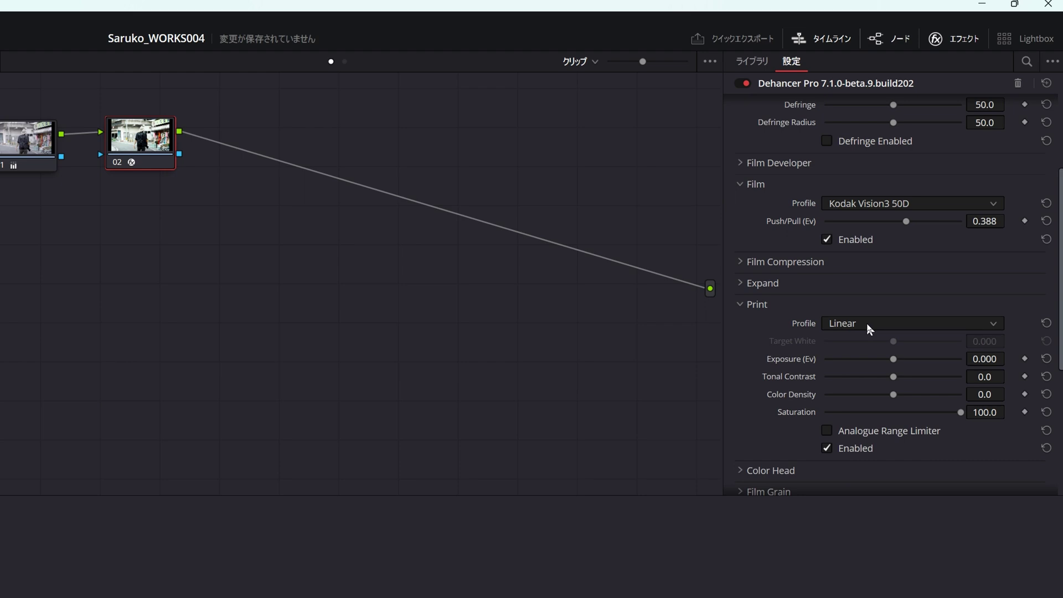
{"action": "left_click", "coordinate": [867, 325]}
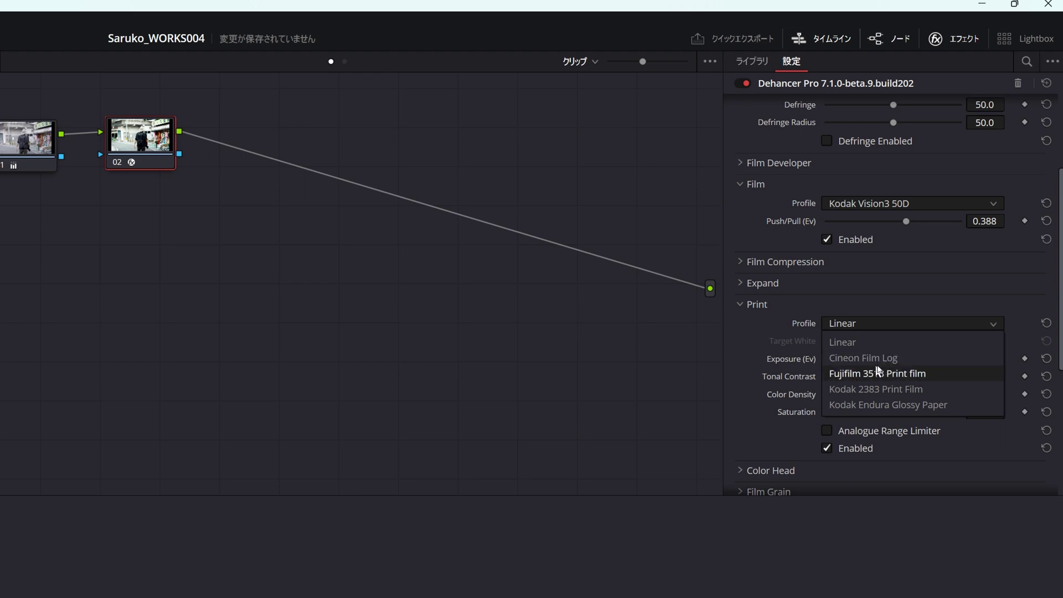
{"action": "left_click", "coordinate": [897, 389]}
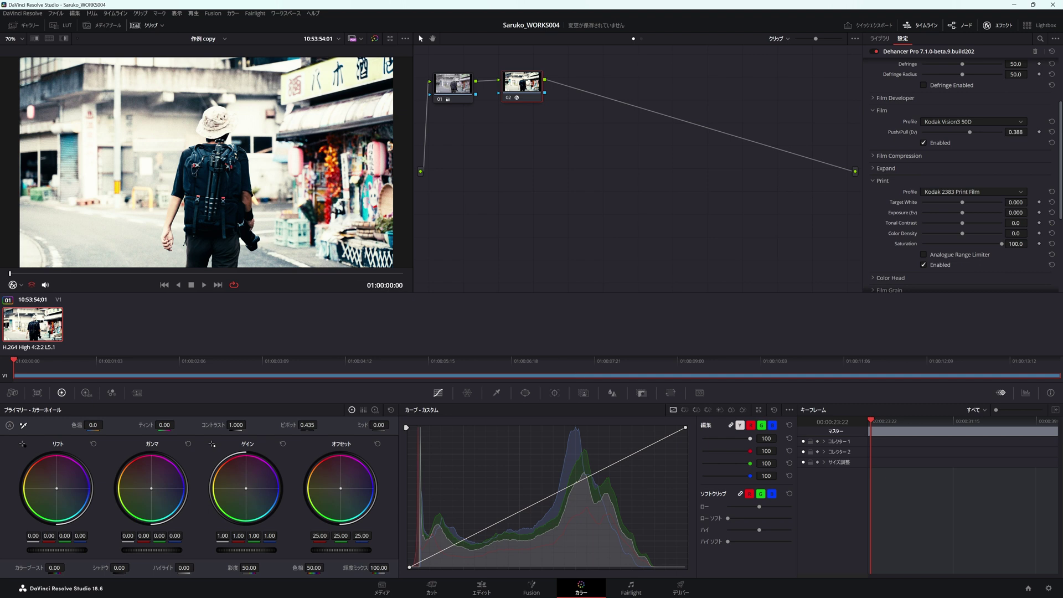
{"action": "key", "text": "ctrl+s"}
- Set the Film Grain profile to 35 mm ISO 500
{"action": "scroll", "coordinate": [877, 242], "scroll_direction": "down", "scroll_amount": 2}
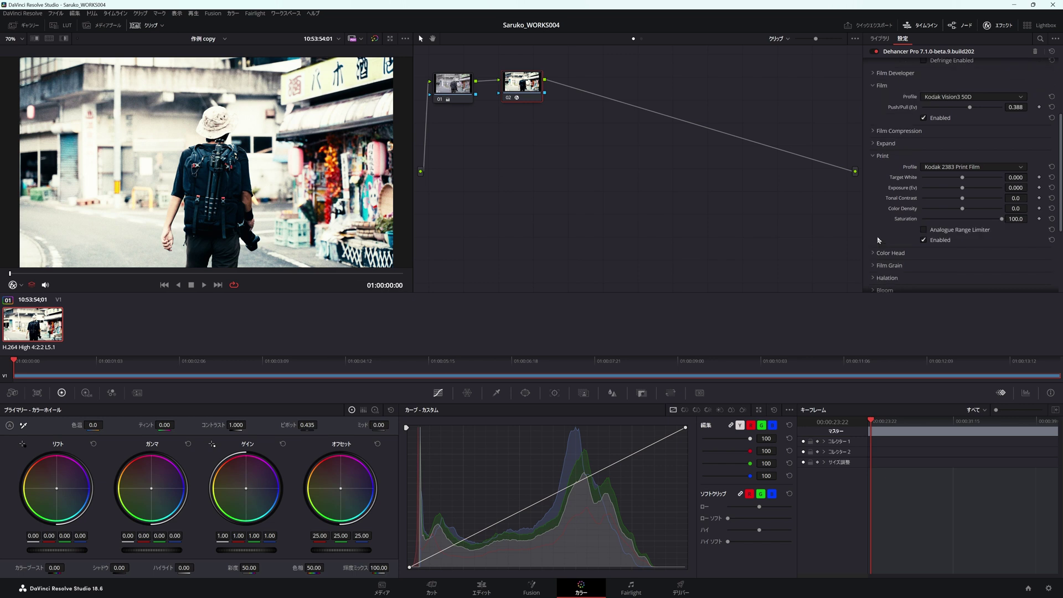
{"action": "left_click", "coordinate": [876, 243]}
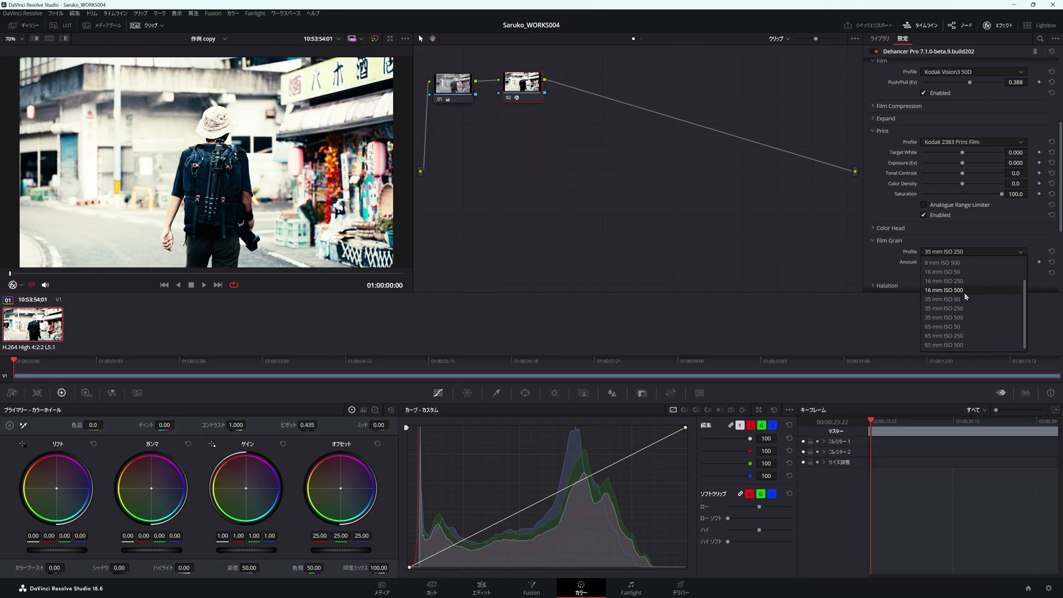
{"action": "left_click", "coordinate": [963, 317]}
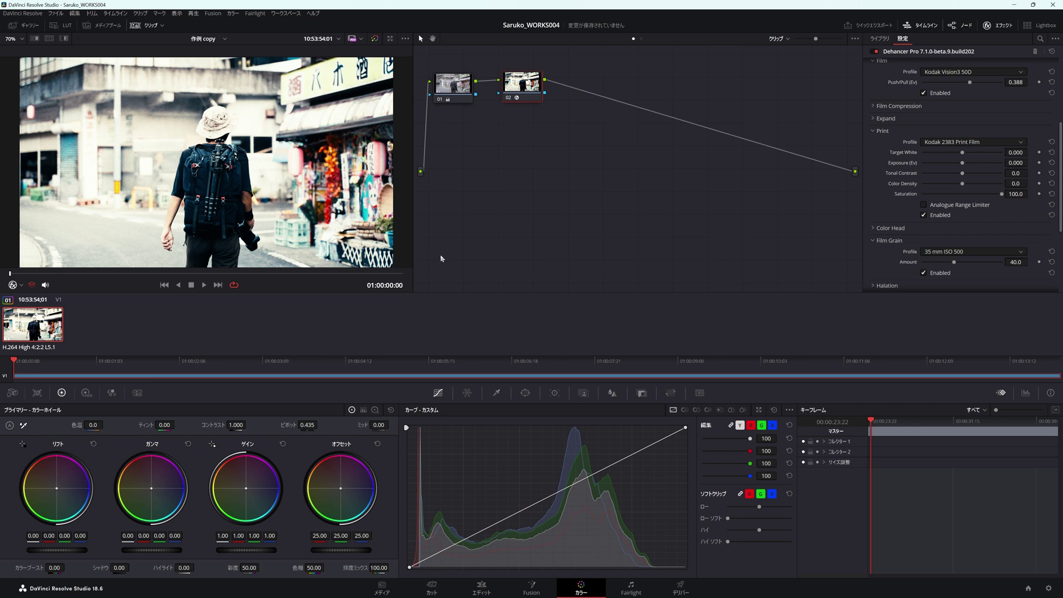
- Switch the Halation effect off and on twice to compare the image with and without it
{"action": "scroll", "coordinate": [896, 273], "scroll_direction": "down", "scroll_amount": 1}
{"action": "scroll", "coordinate": [896, 274], "scroll_direction": "down", "scroll_amount": 1}
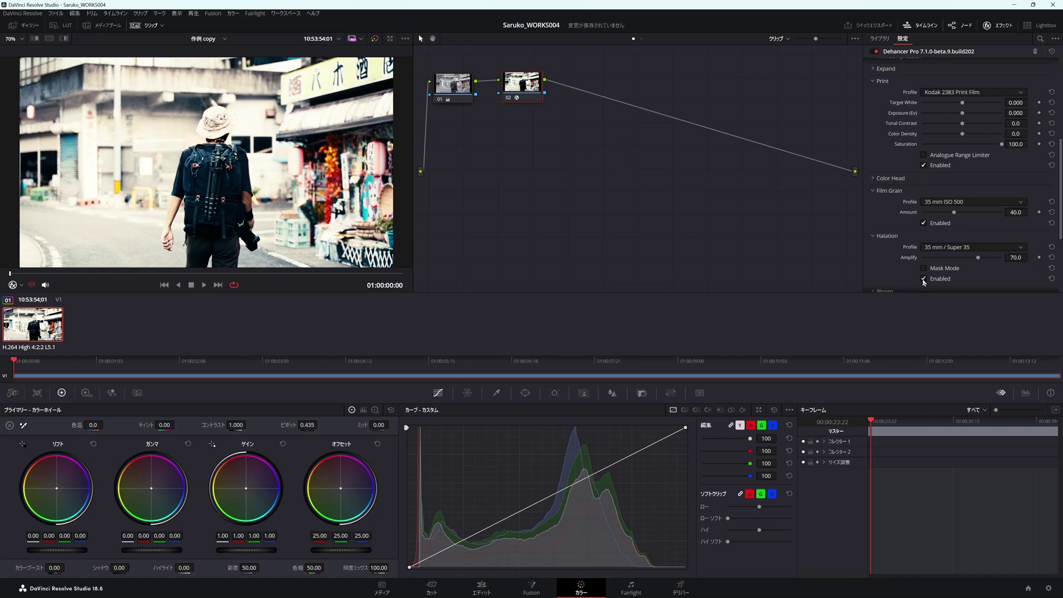
{"action": "left_click", "coordinate": [923, 278]}
{"action": "left_click", "coordinate": [923, 278]}
{"action": "left_click", "coordinate": [923, 279]}
{"action": "left_click", "coordinate": [923, 278]}
- Examine the Bloom settings and the effect groups below them, such as Film Damage and Film Breath
{"action": "scroll", "coordinate": [967, 273], "scroll_direction": "down", "scroll_amount": 3}
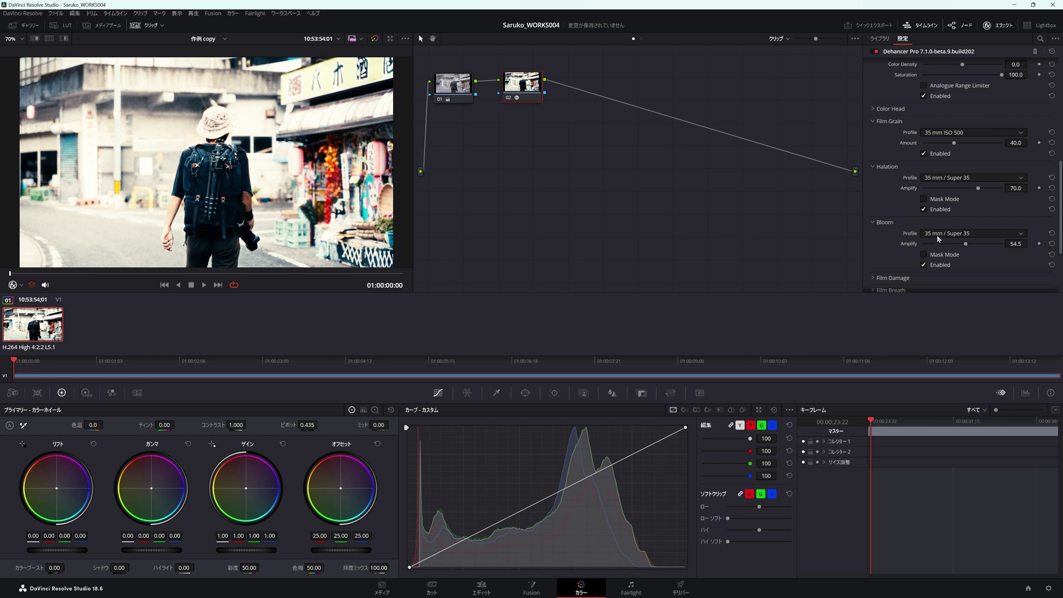
{"action": "scroll", "coordinate": [938, 239], "scroll_direction": "down", "scroll_amount": 1}
{"action": "left_click", "coordinate": [873, 267]}
{"action": "scroll", "coordinate": [873, 269], "scroll_direction": "down", "scroll_amount": 1}
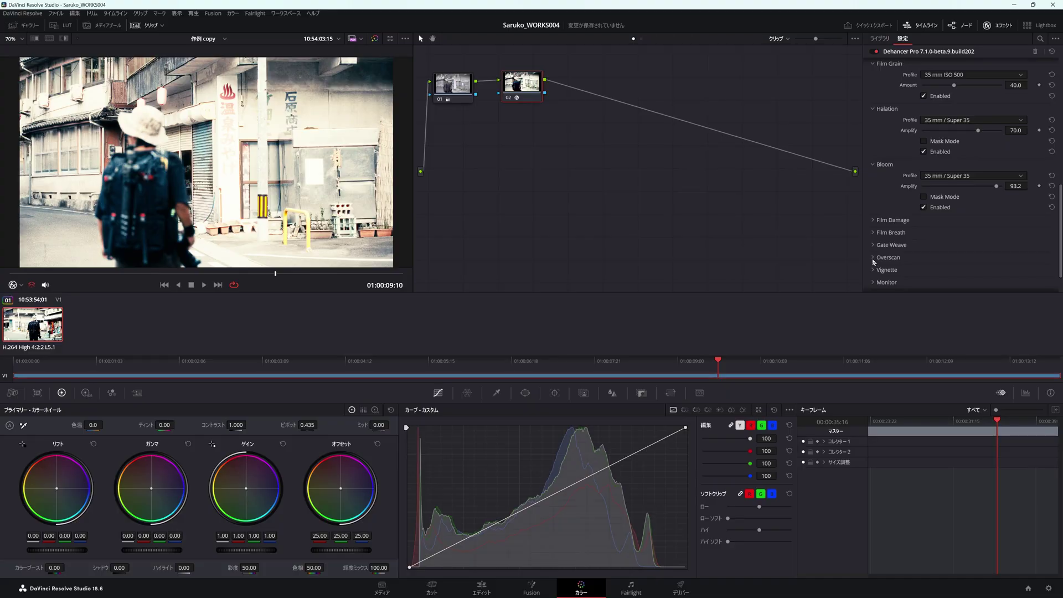
- Save the project and enable the Overscan effect with the Widescreen 35mm 1.85:1 gate type
{"action": "left_click", "coordinate": [873, 259]}
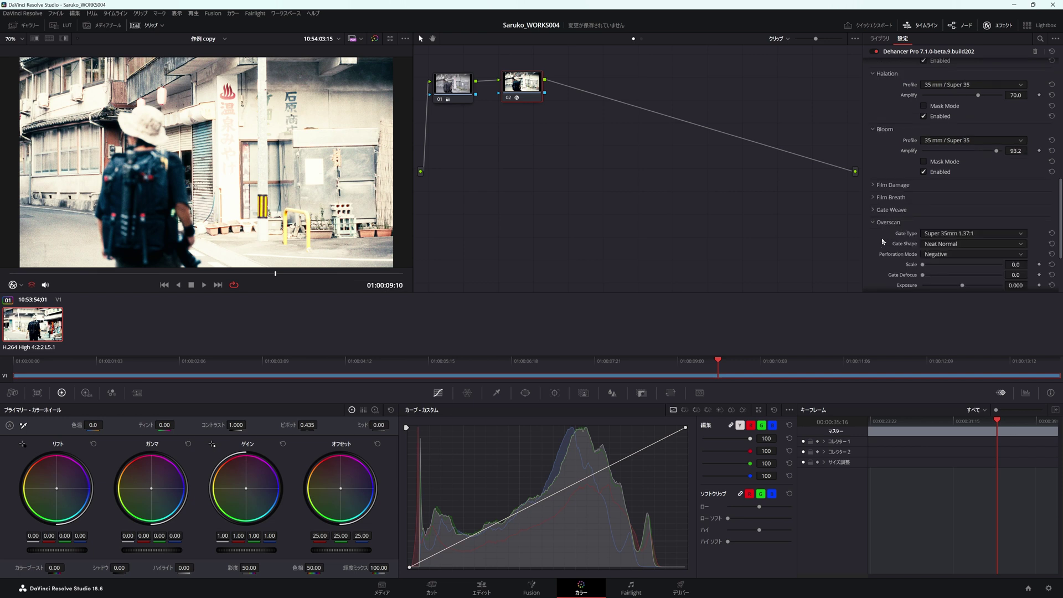
{"action": "key", "text": "ctrl+s"}
{"action": "scroll", "coordinate": [882, 242], "scroll_direction": "down", "scroll_amount": 2}
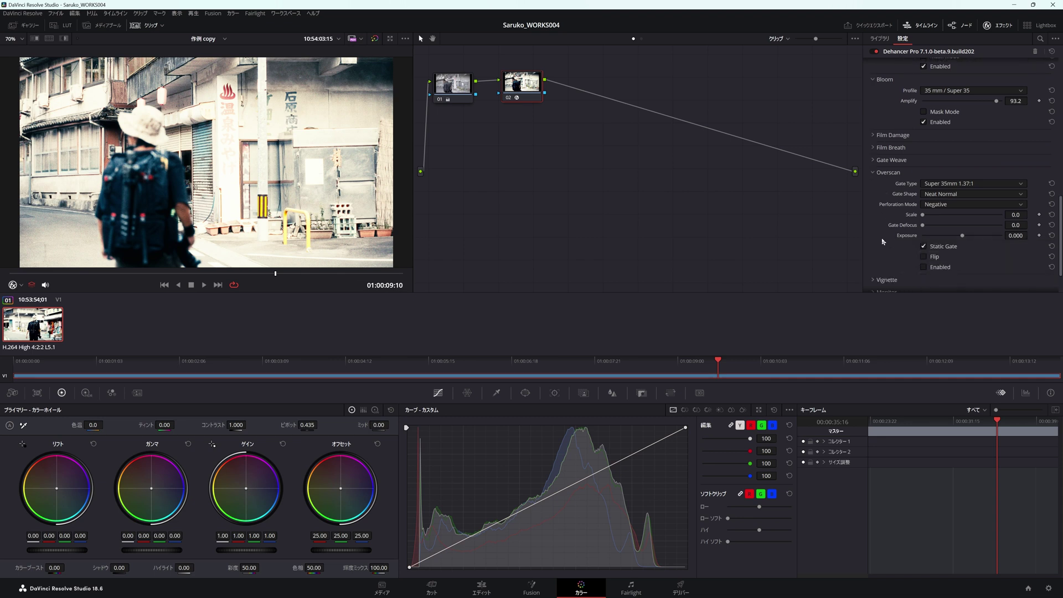
{"action": "left_click", "coordinate": [903, 268]}
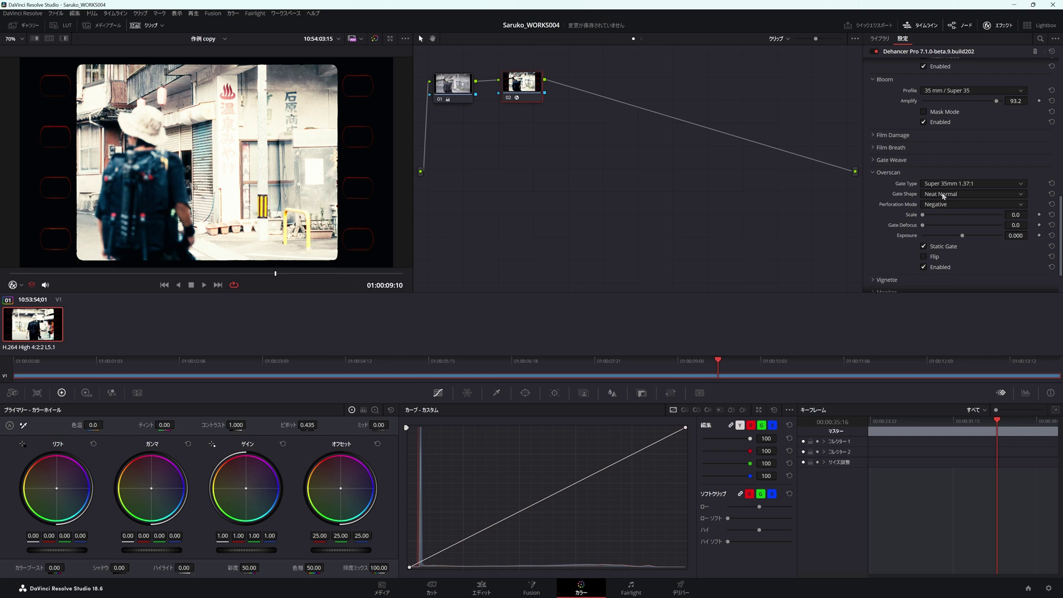
{"action": "scroll", "coordinate": [940, 183], "scroll_direction": "down", "scroll_amount": 1}
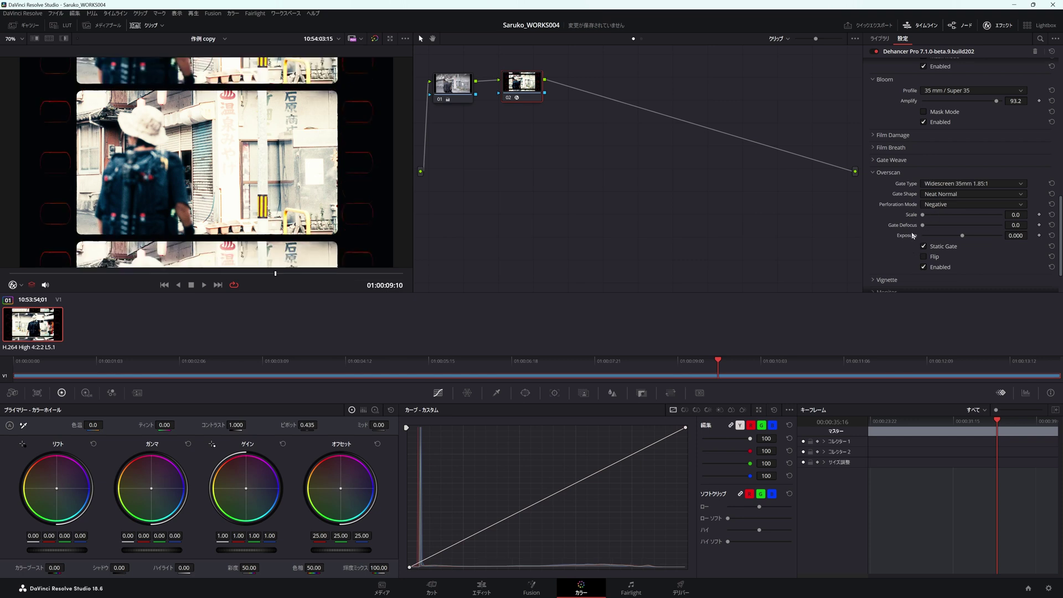
- Set the Overscan effect's Perforation Mode to Positive
{"action": "left_click", "coordinate": [934, 209]}
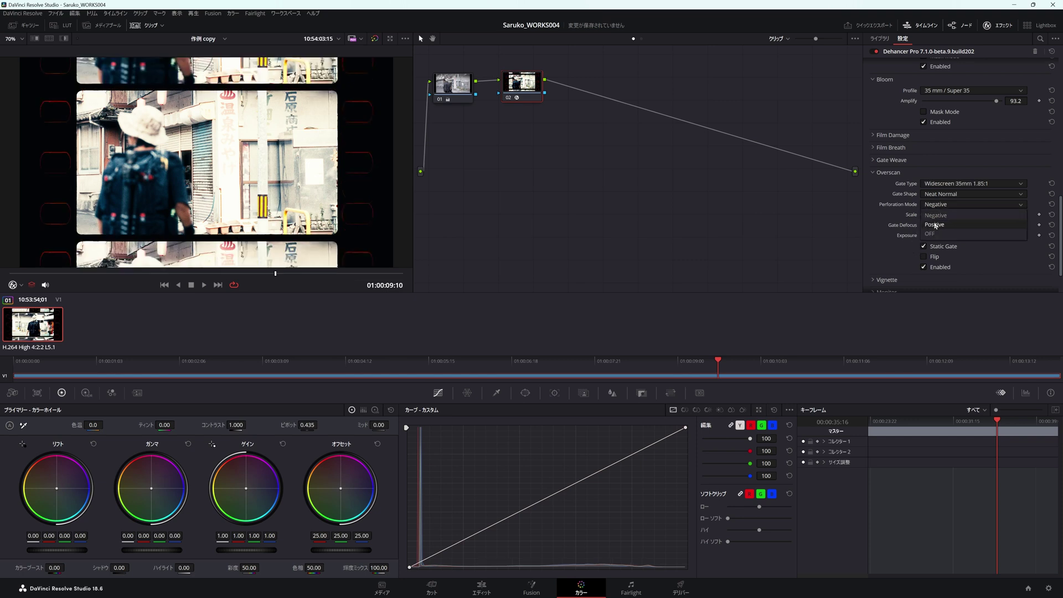
{"action": "left_click", "coordinate": [933, 225]}
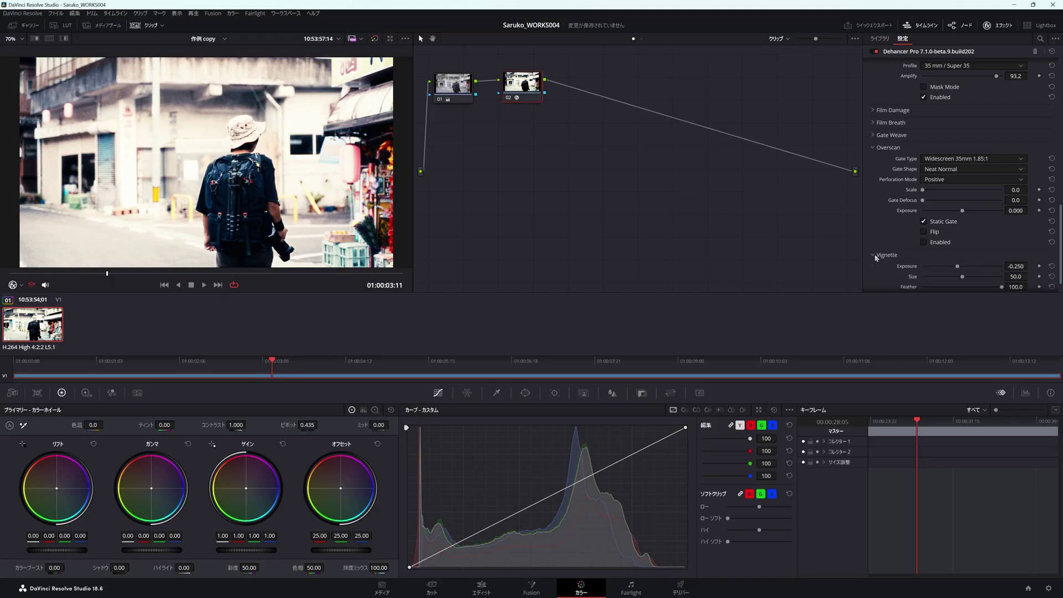
- Darken the Vignette with an Exposure of about -0.99 and set its Size to about 50.3
{"action": "scroll", "coordinate": [876, 257], "scroll_direction": "down", "scroll_amount": 2}
{"action": "left_click_drag", "start_coordinate": [957, 220], "coordinate": [944, 221]}
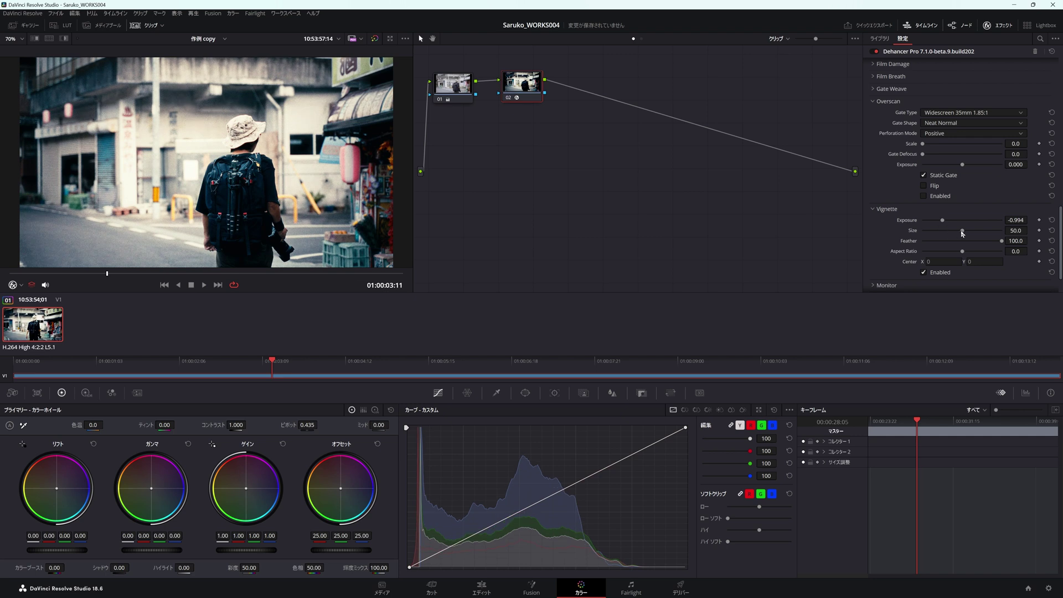
{"action": "left_click_drag", "start_coordinate": [962, 233], "coordinate": [962, 230]}
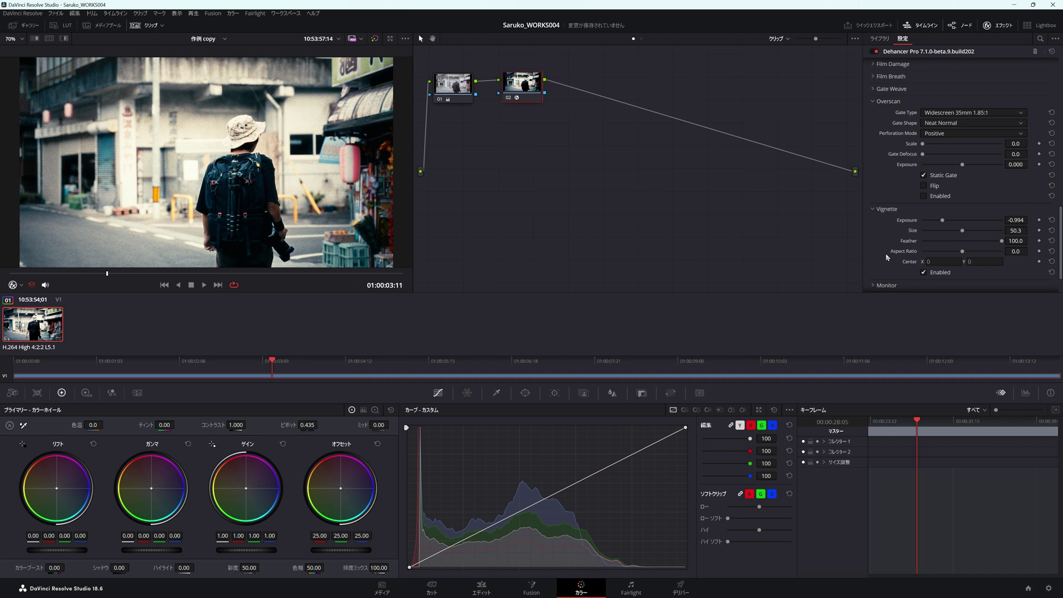
- Review the Dehancer settings from Input down to Vignette, and open the LUT Generator group to examine its LUT size and export options
{"action": "scroll", "coordinate": [886, 256], "scroll_direction": "down", "scroll_amount": 2}
{"action": "scroll", "coordinate": [885, 257], "scroll_direction": "up", "scroll_amount": 10}
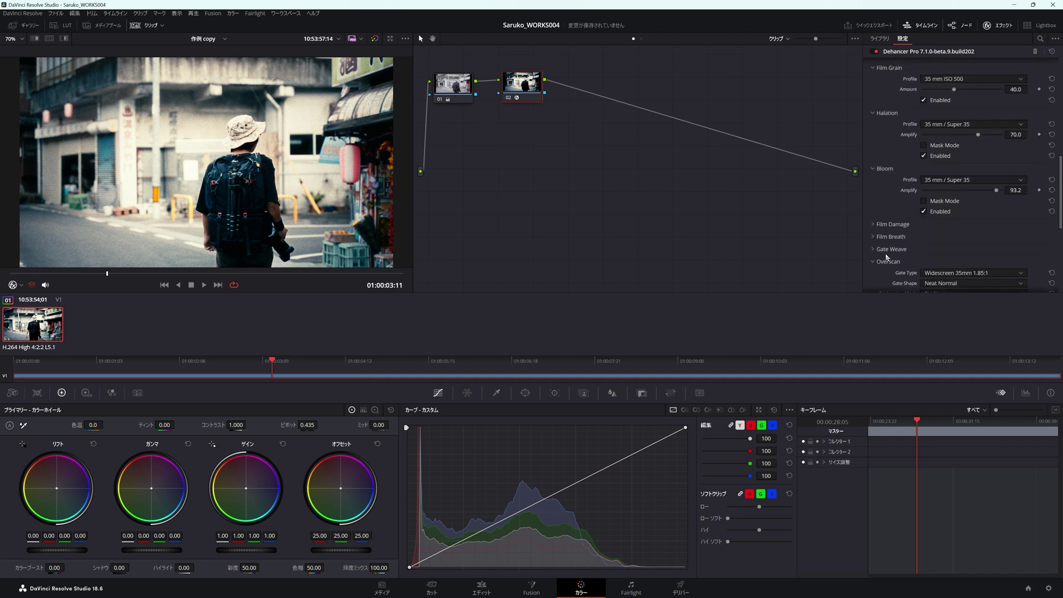
{"action": "scroll", "coordinate": [885, 256], "scroll_direction": "up", "scroll_amount": 3}
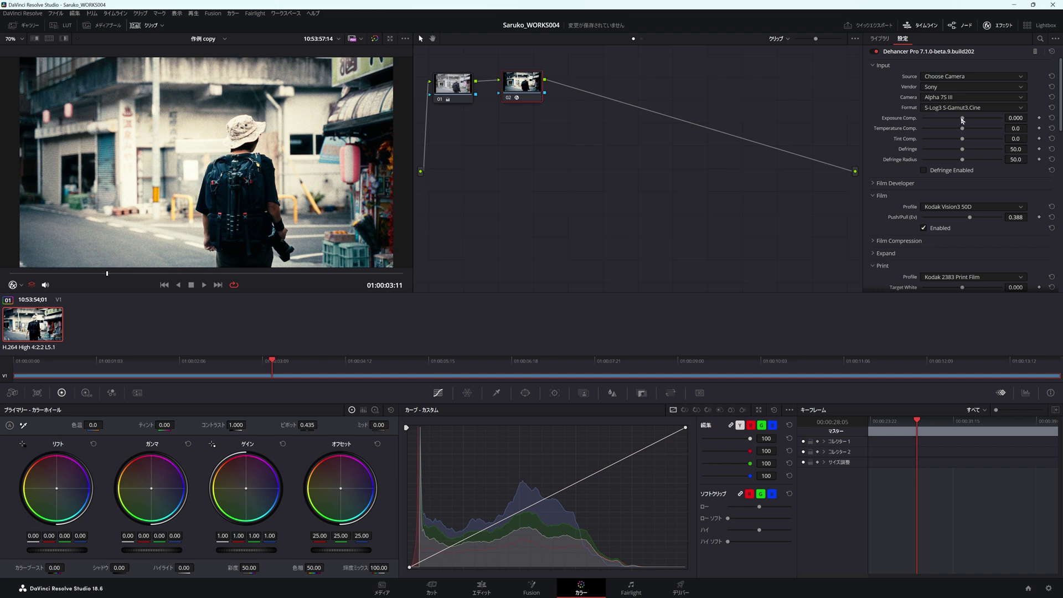
{"action": "scroll", "coordinate": [888, 227], "scroll_direction": "down", "scroll_amount": 12}
{"action": "scroll", "coordinate": [887, 227], "scroll_direction": "down", "scroll_amount": 2}
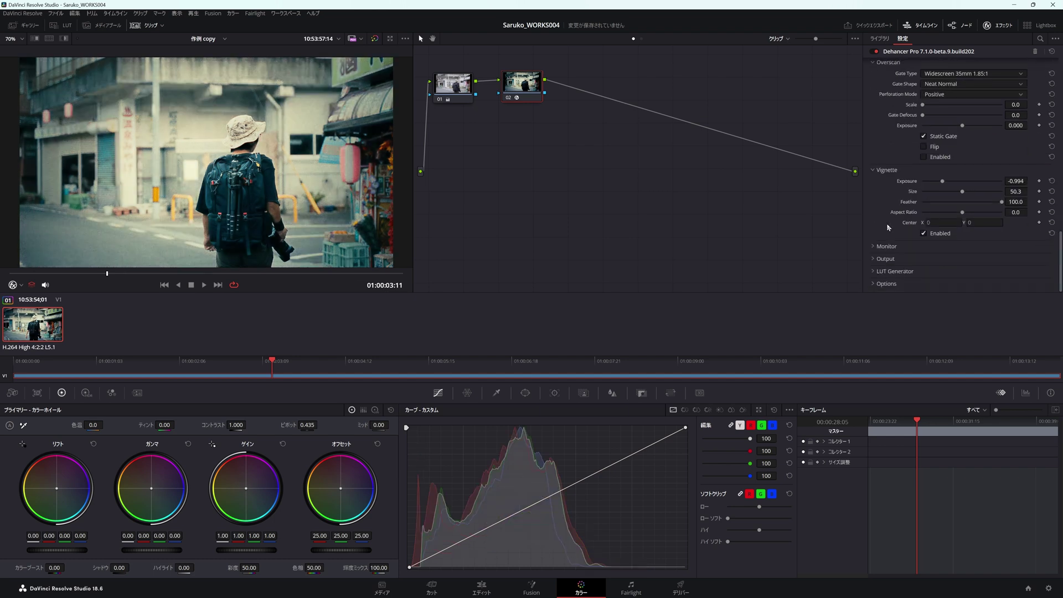
{"action": "left_click", "coordinate": [884, 270]}
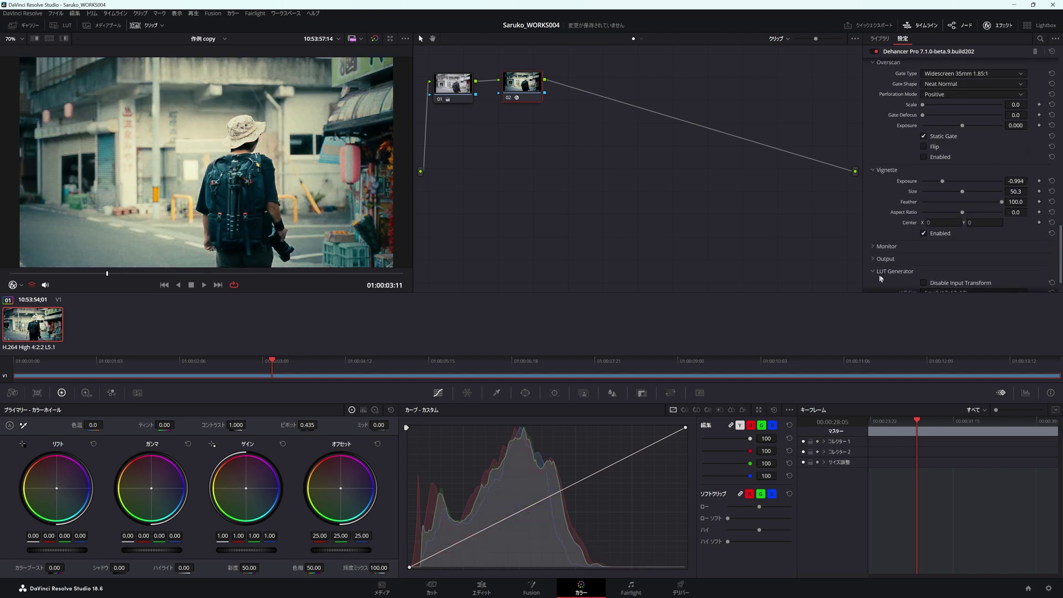
{"action": "scroll", "coordinate": [884, 281], "scroll_direction": "down", "scroll_amount": 1}
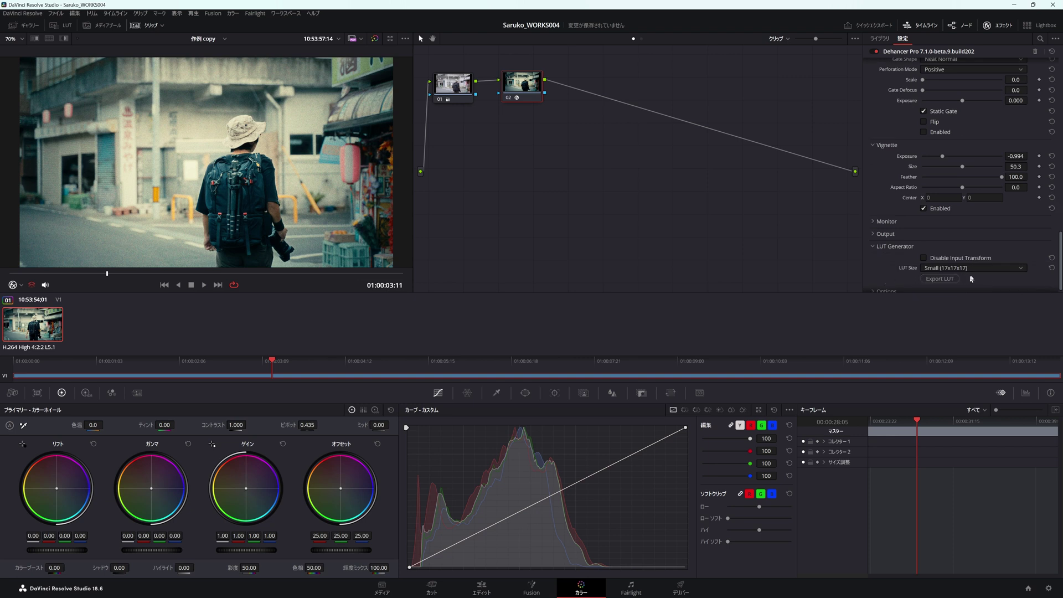